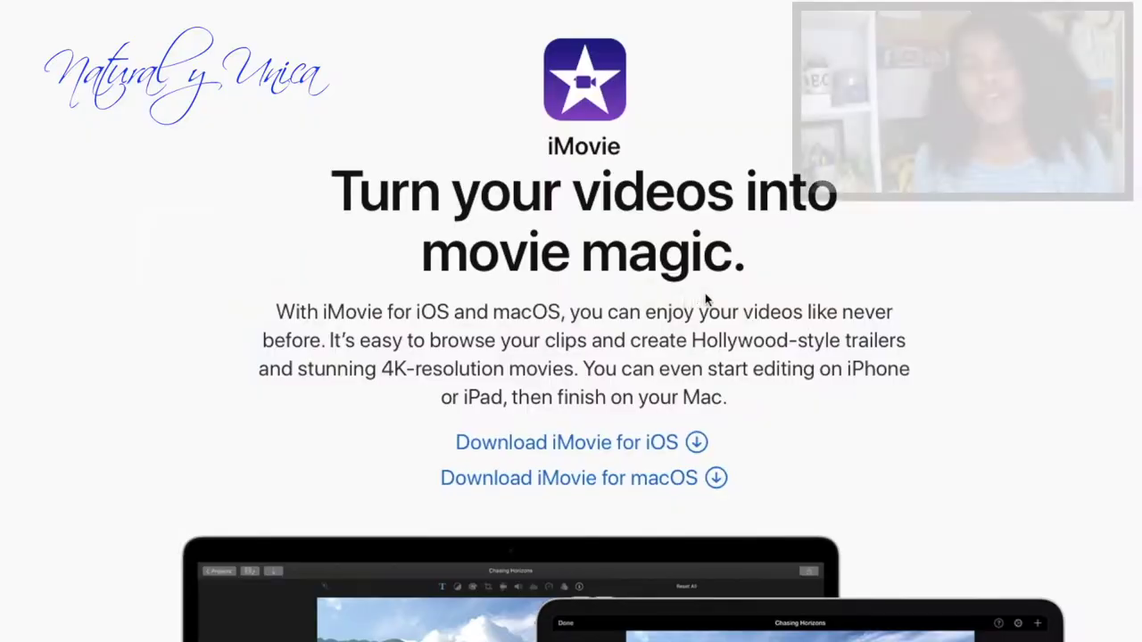
pyautogui.scroll(-5, 803, 342)
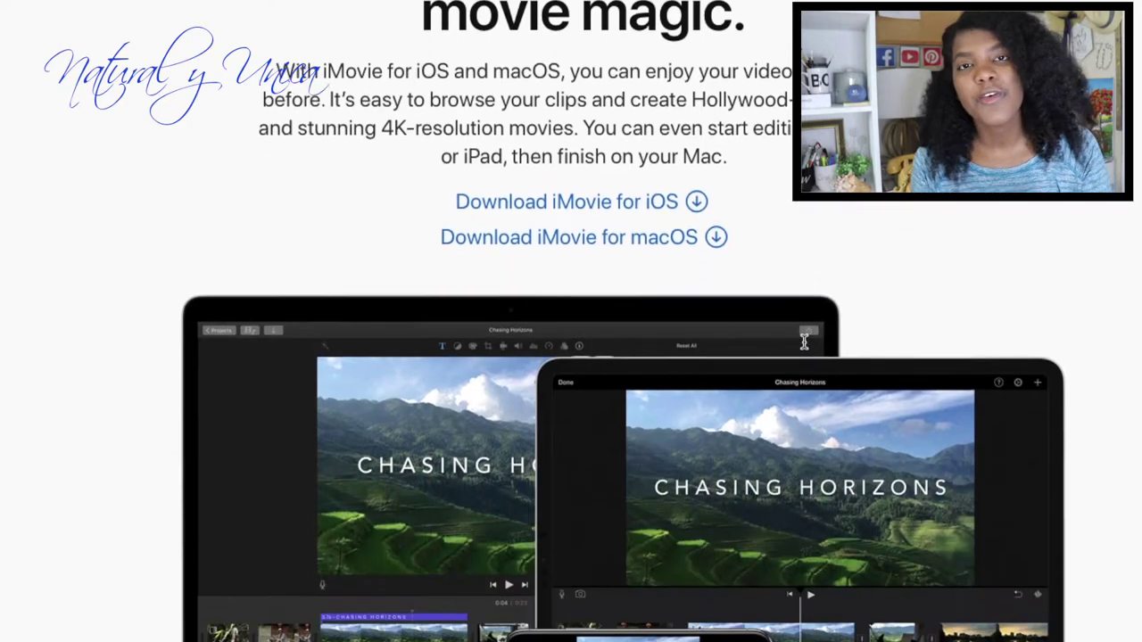
pyautogui.scroll(-6, 803, 347)
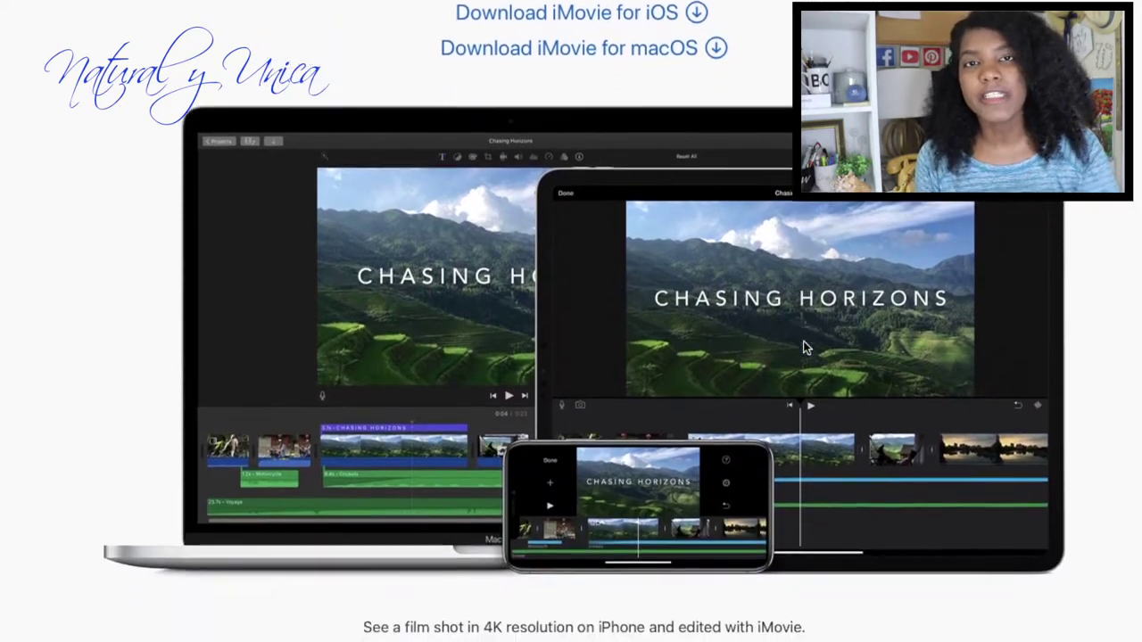
pyautogui.scroll(-6, 803, 348)
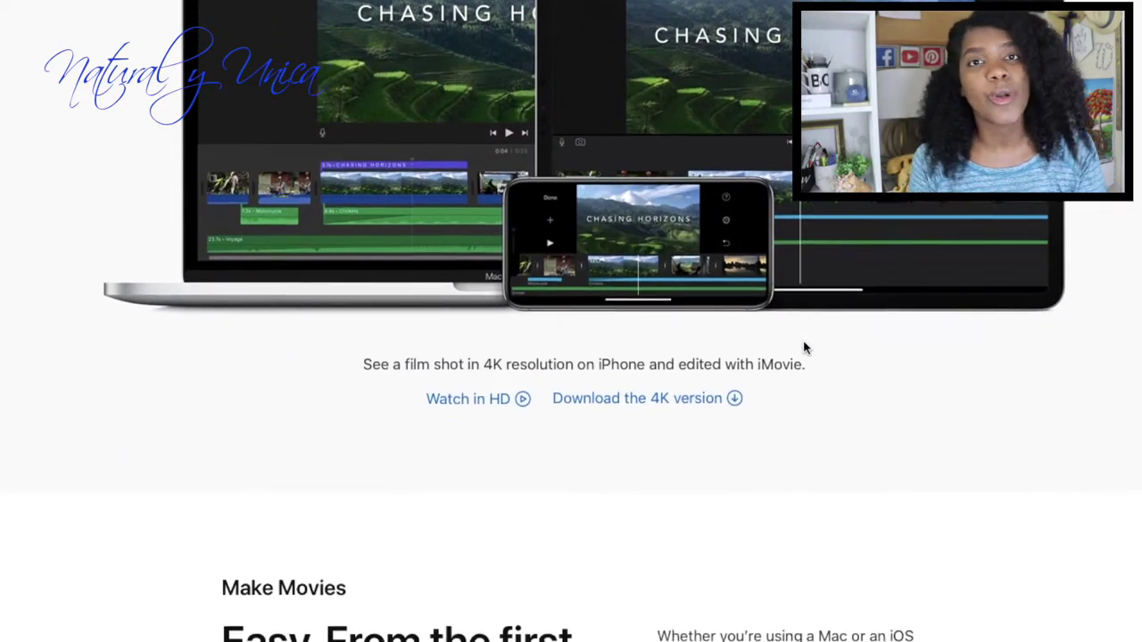
pyautogui.scroll(-10, 803, 348)
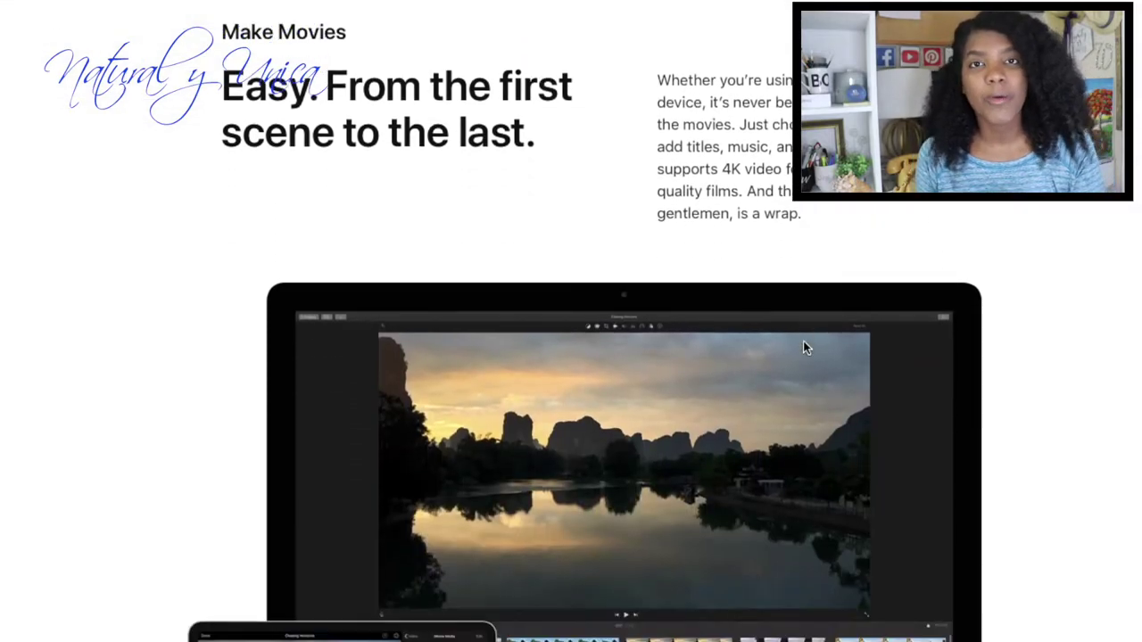
pyautogui.scroll(-9, 803, 348)
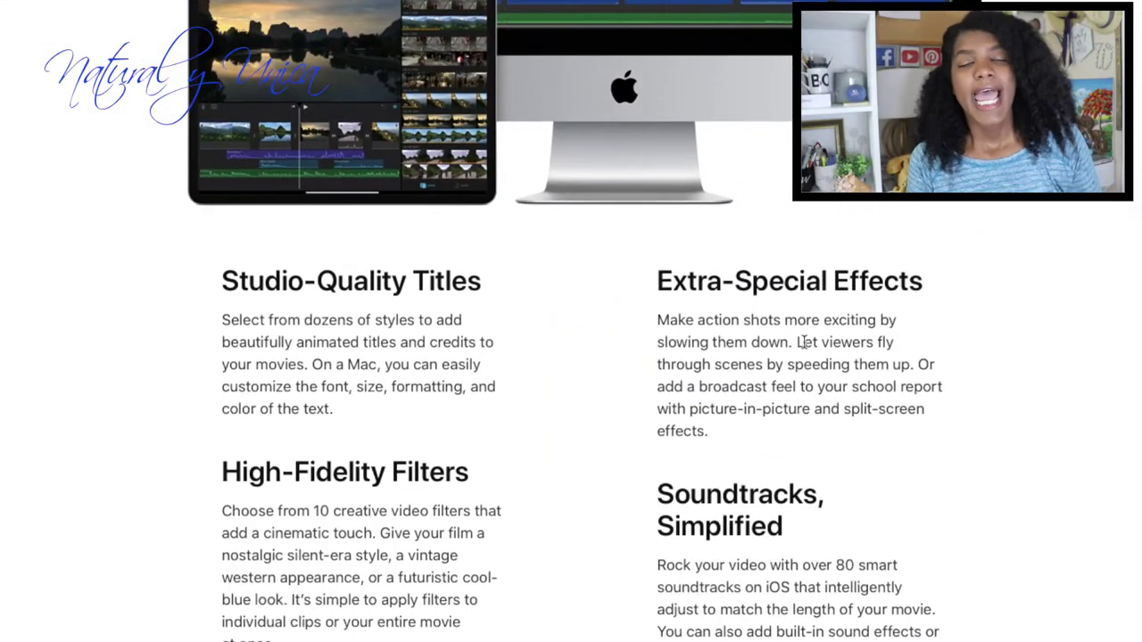
pyautogui.scroll(-3, 803, 348)
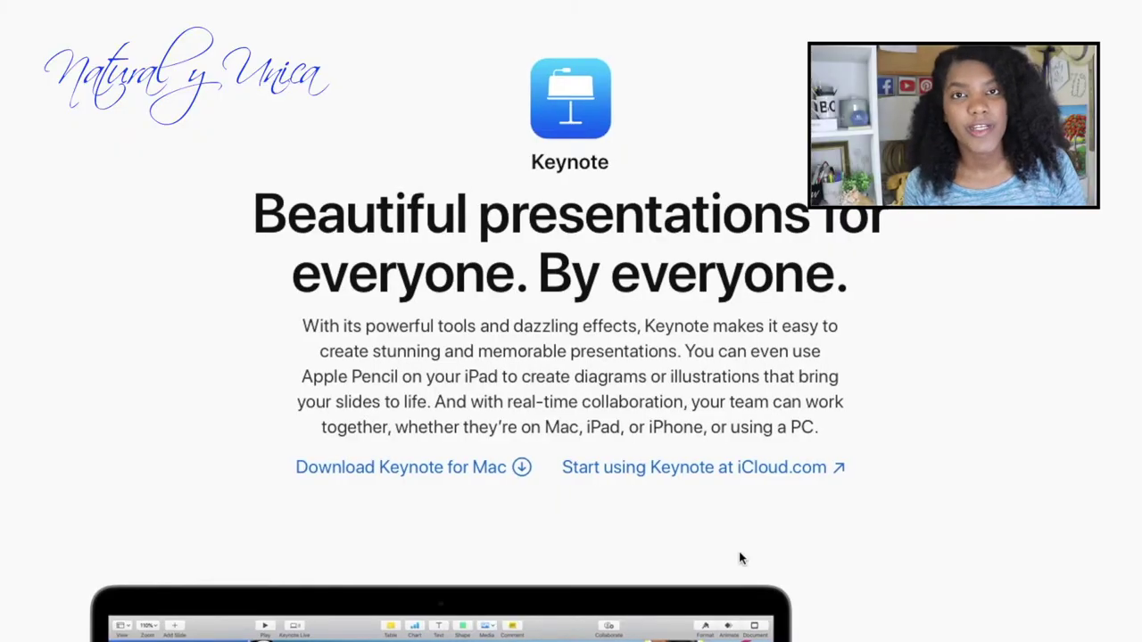
pyautogui.scroll(-10, 739, 553)
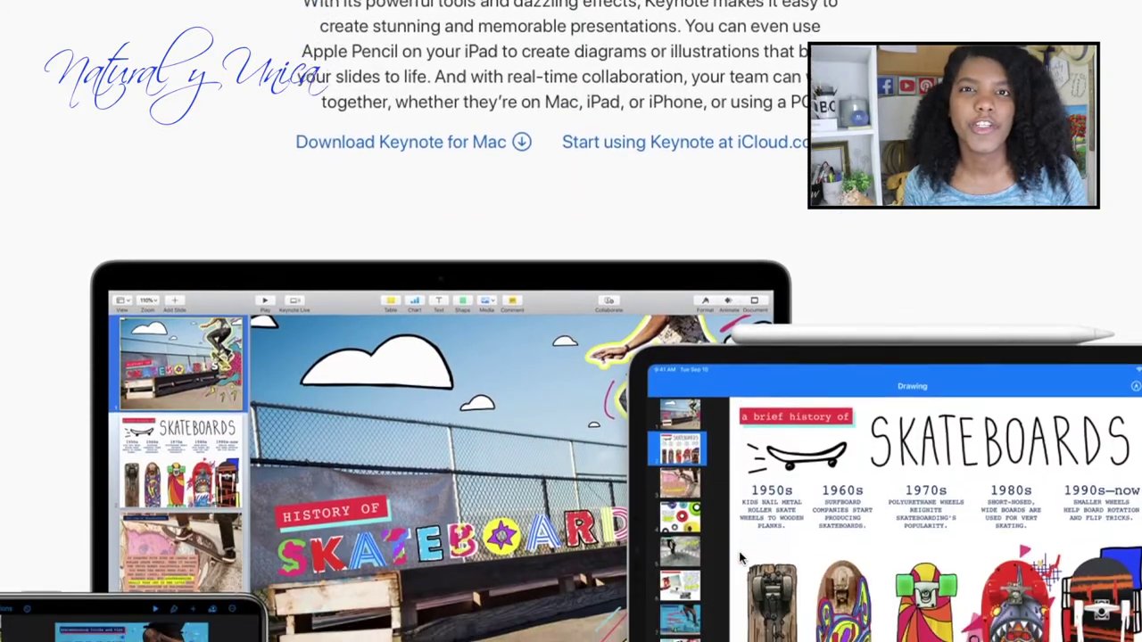
pyautogui.scroll(-9, 740, 560)
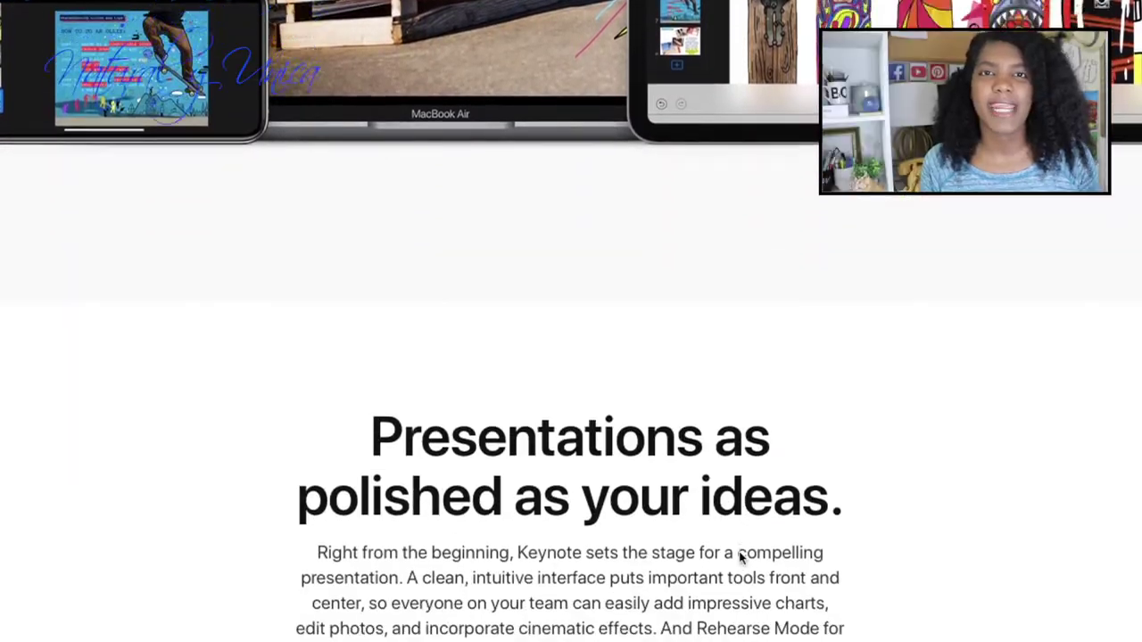
pyautogui.scroll(-9, 739, 560)
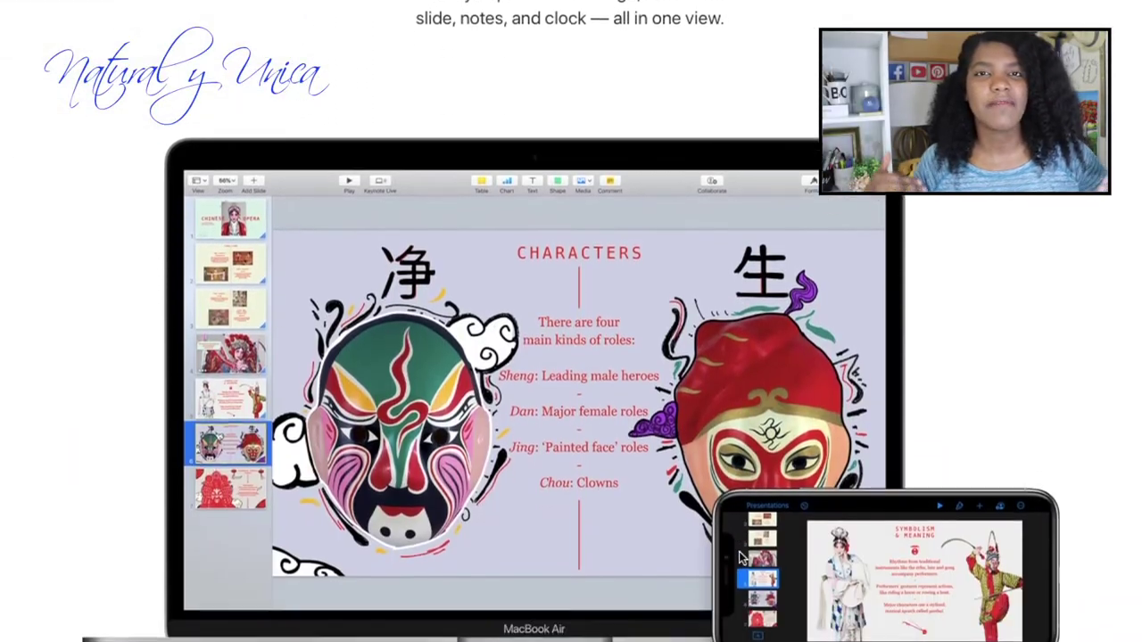
pyautogui.scroll(-14, 739, 560)
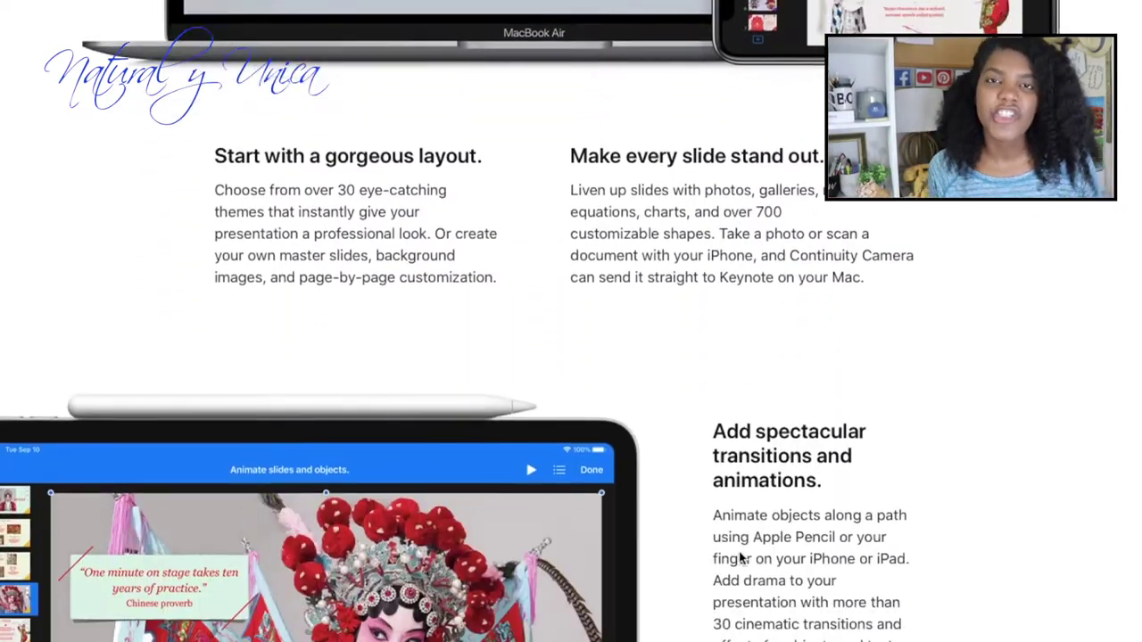
pyautogui.scroll(-7, 740, 560)
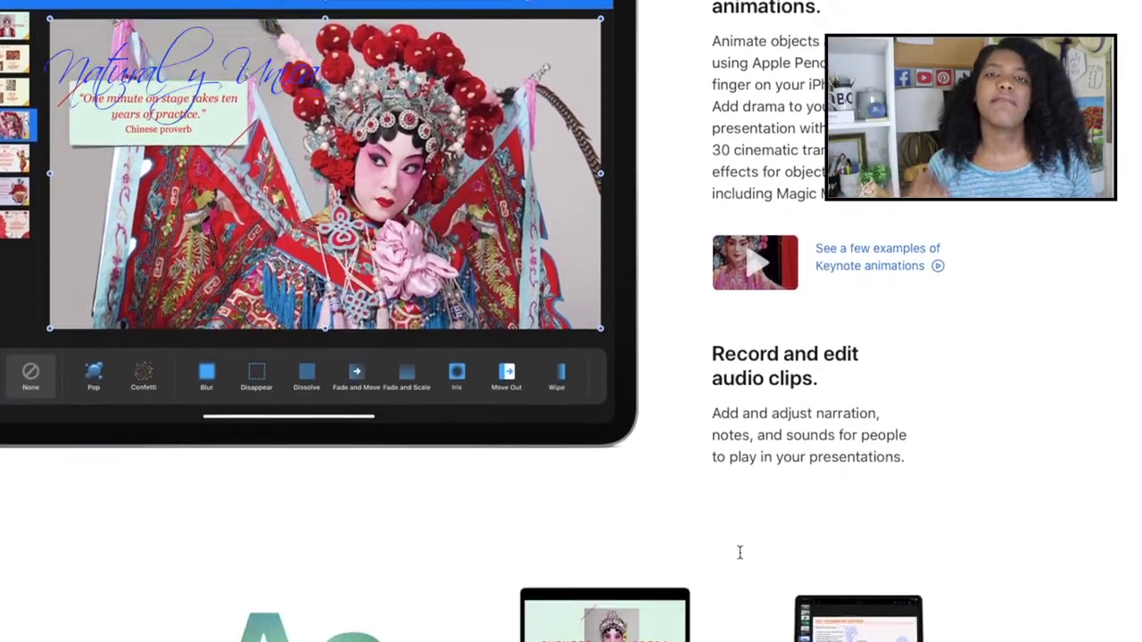
pyautogui.scroll(-15, 740, 553)
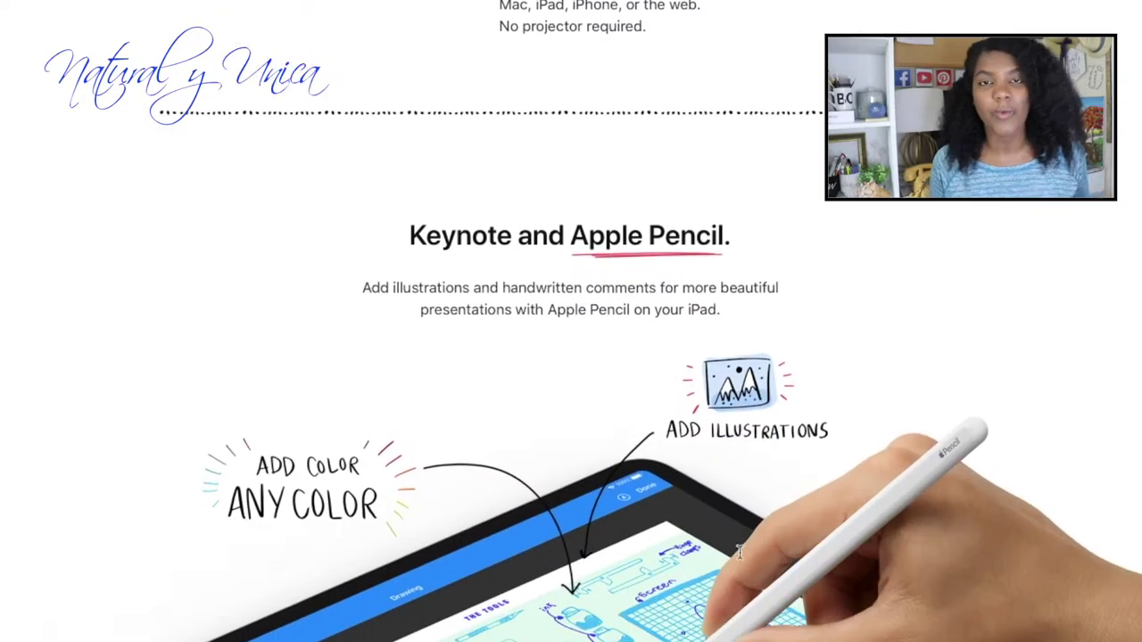
pyautogui.scroll(-8, 740, 554)
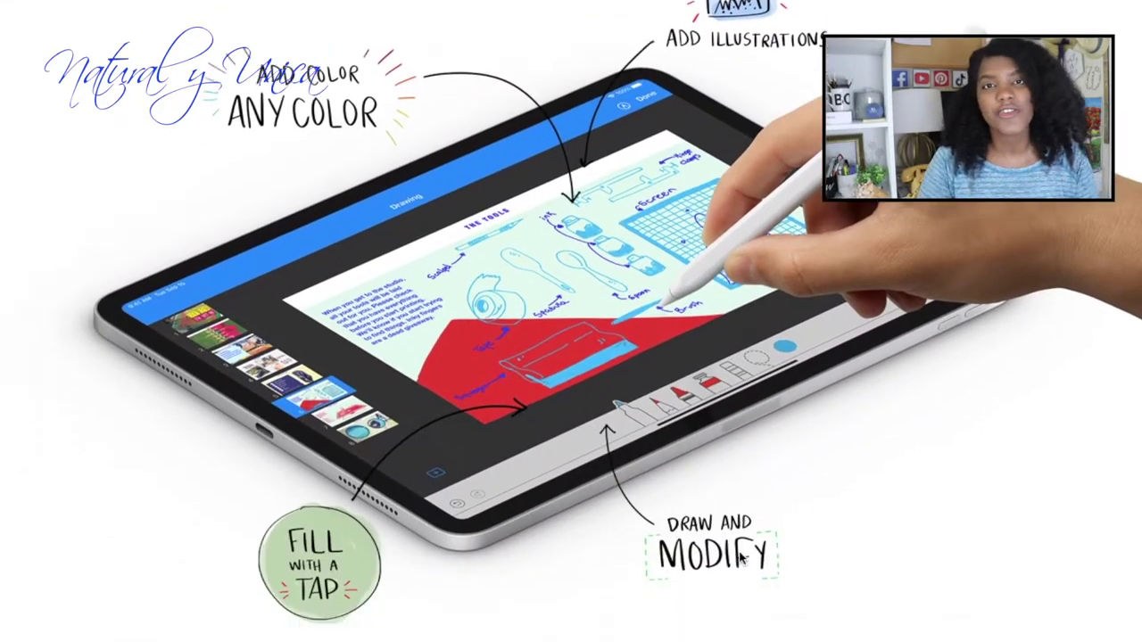
pyautogui.scroll(-4, 740, 560)
pyautogui.scroll(-10, 740, 558)
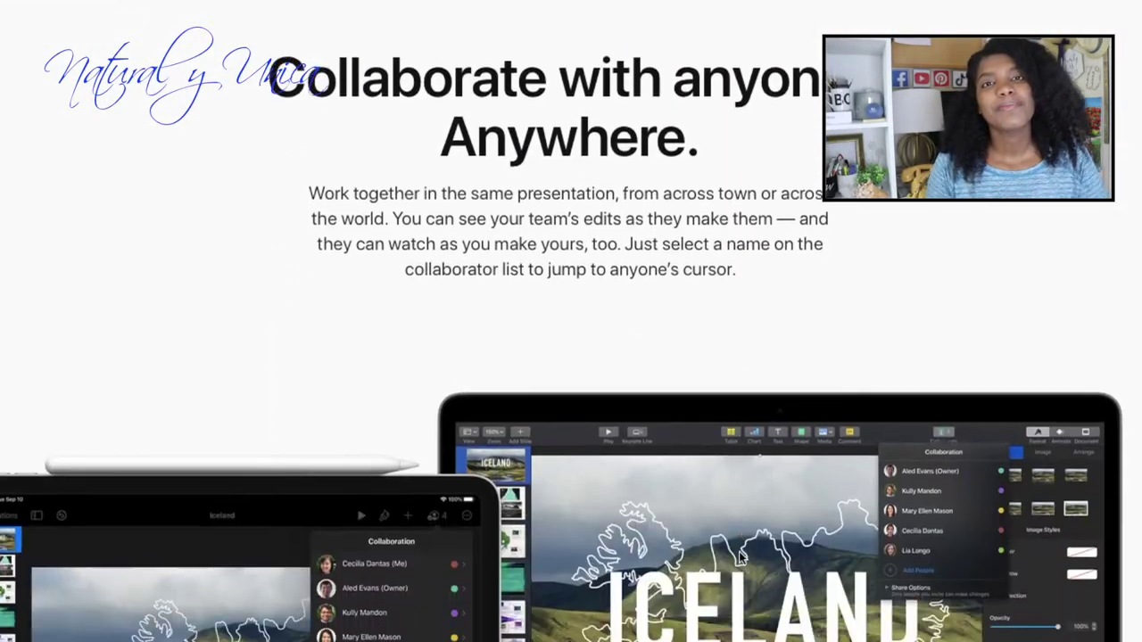
pyautogui.scroll(-13, 740, 559)
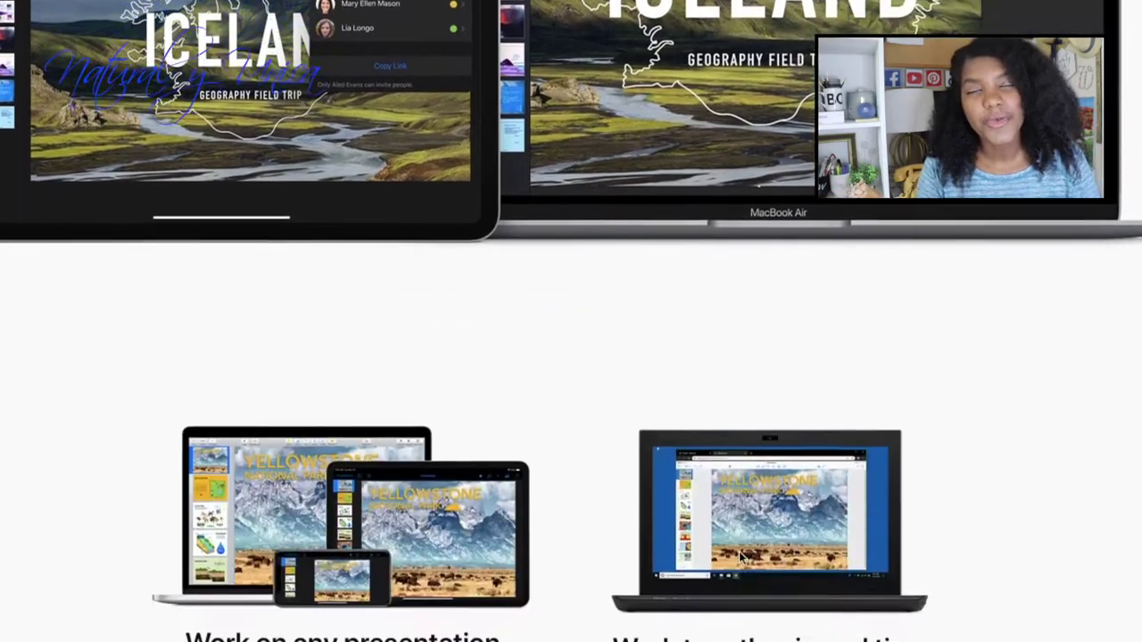
pyautogui.scroll(-1, 740, 558)
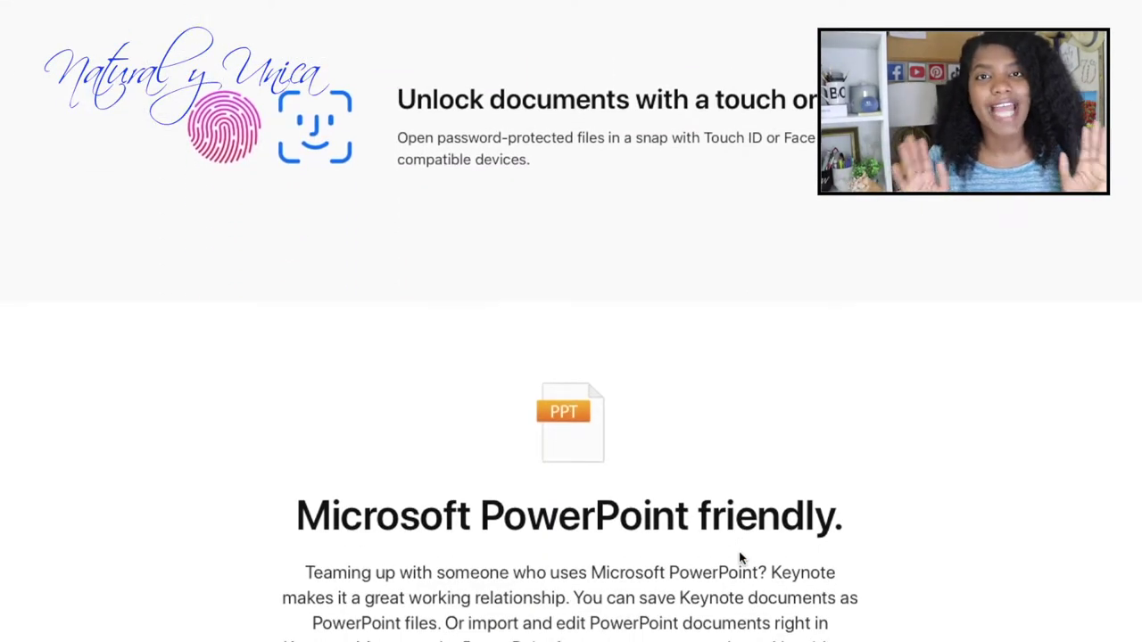
pyautogui.scroll(2, 740, 558)
pyautogui.scroll(-3, 740, 559)
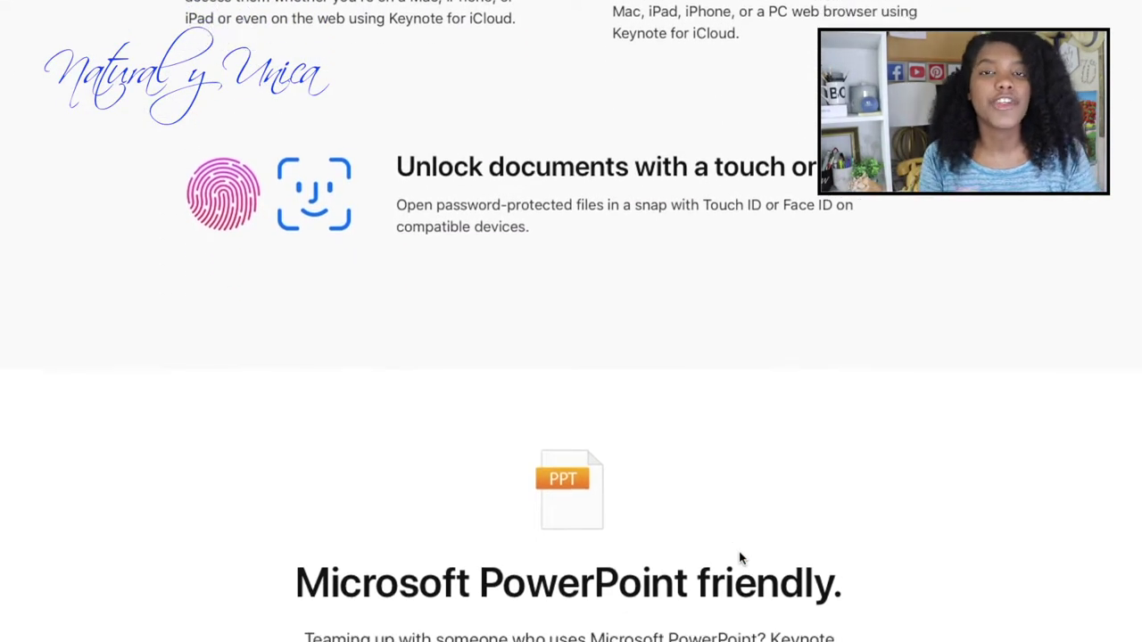
pyautogui.scroll(-7, 739, 559)
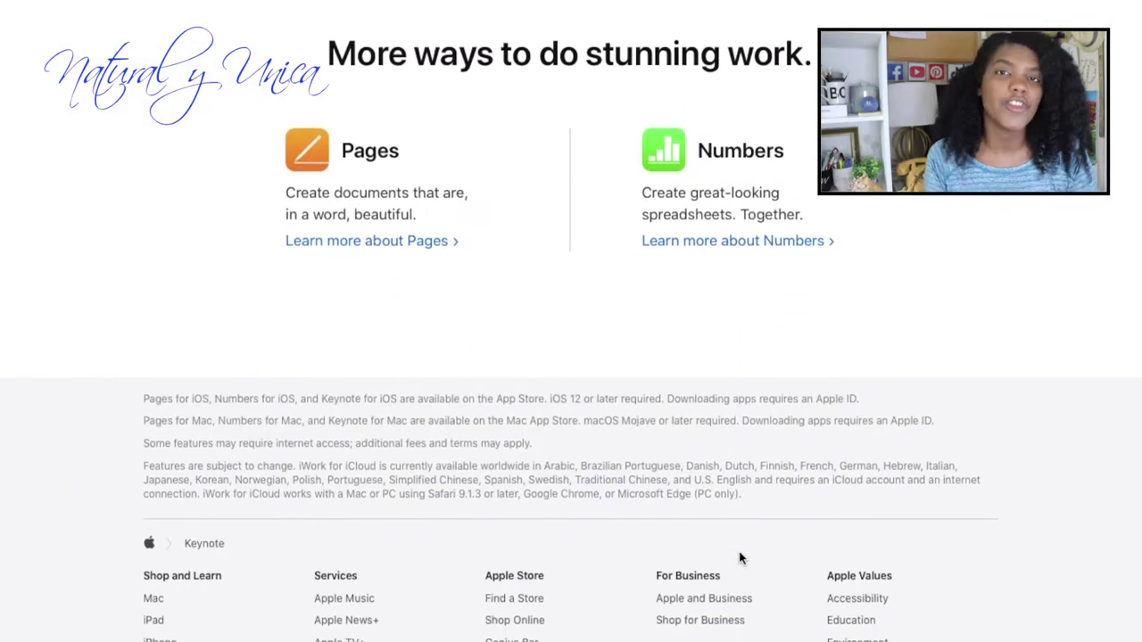
pyautogui.scroll(10, 740, 559)
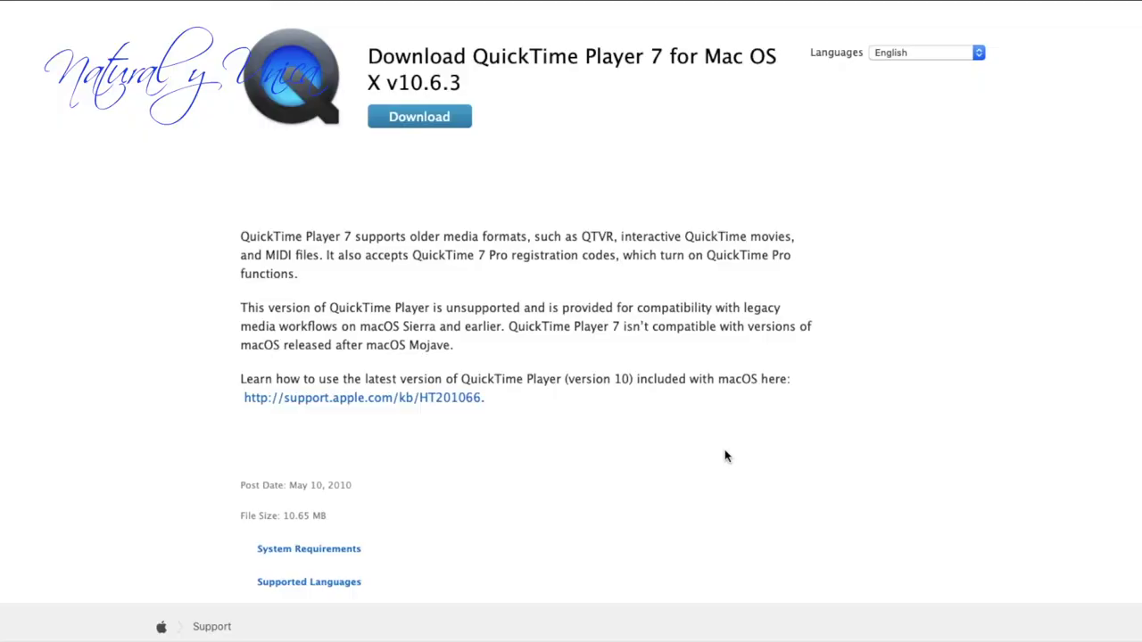
# Open 'How to use QuickTime Player' and scroll past Edit, Trim and Split to Share and Learn more
pyautogui.click(378, 405)
pyautogui.scroll(-10, 789, 398)
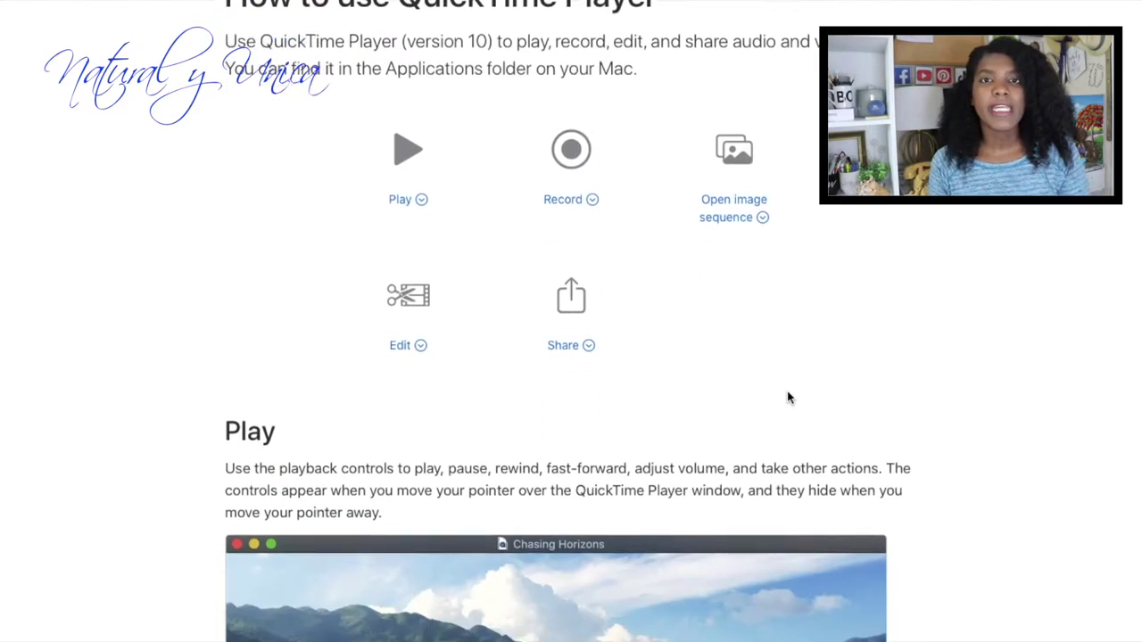
pyautogui.scroll(-15, 789, 398)
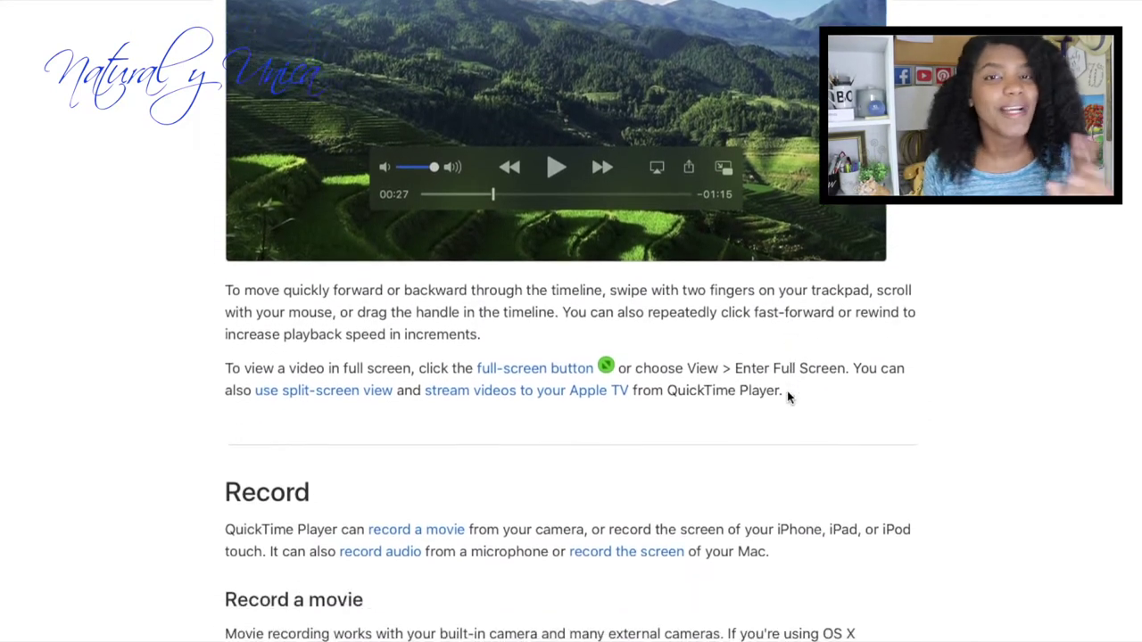
pyautogui.scroll(-15, 789, 398)
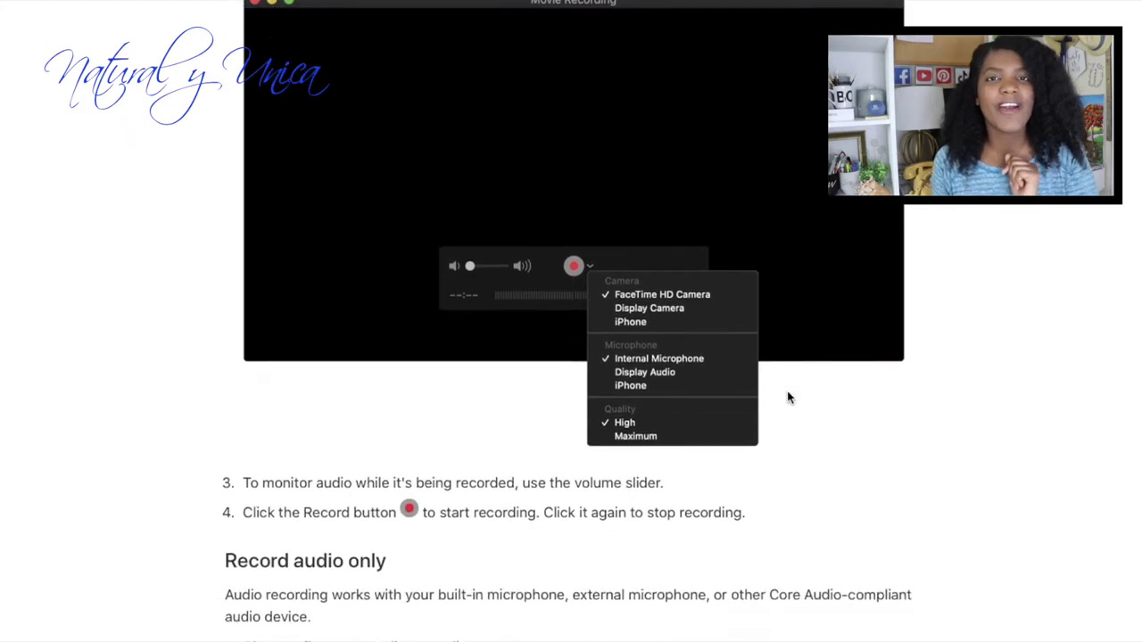
pyautogui.scroll(-10, 789, 398)
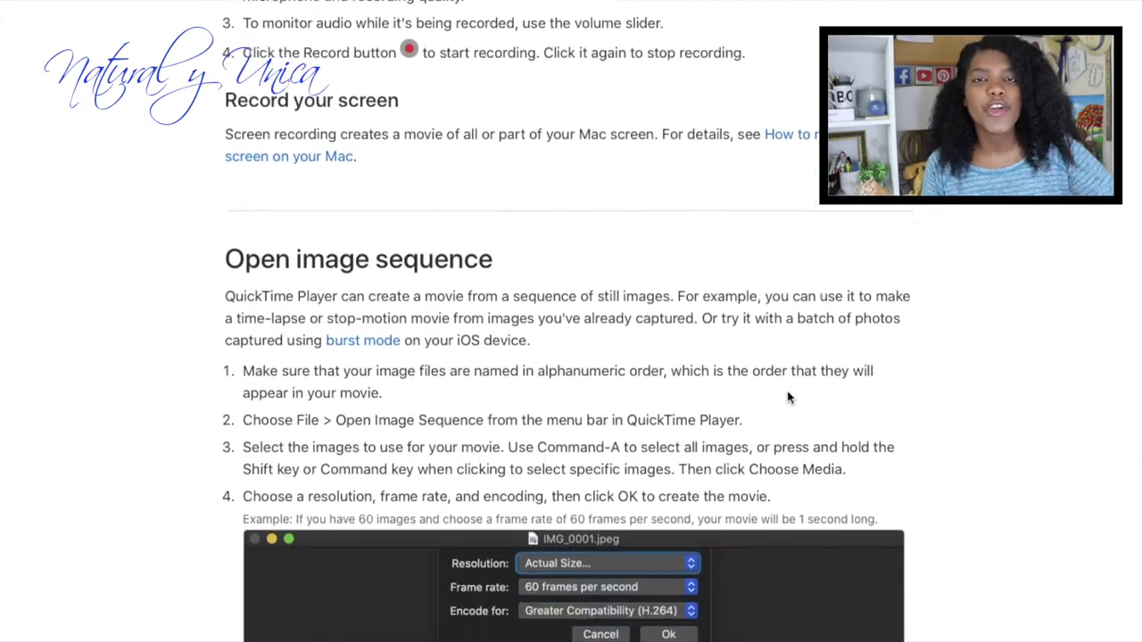
pyautogui.scroll(-15, 789, 398)
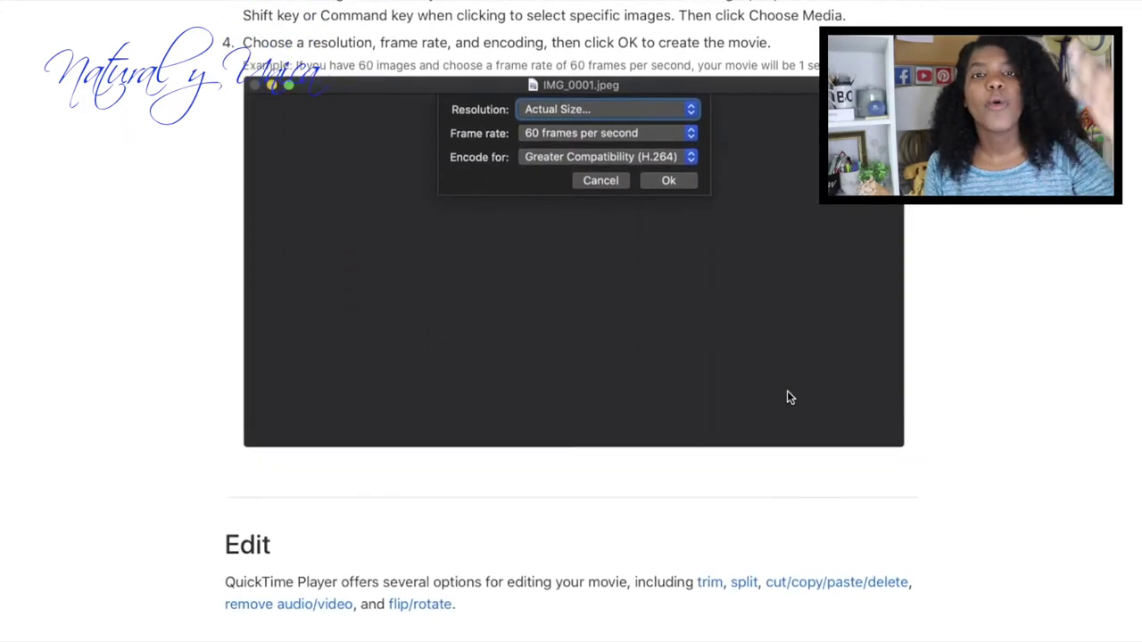
pyautogui.scroll(-15, 787, 398)
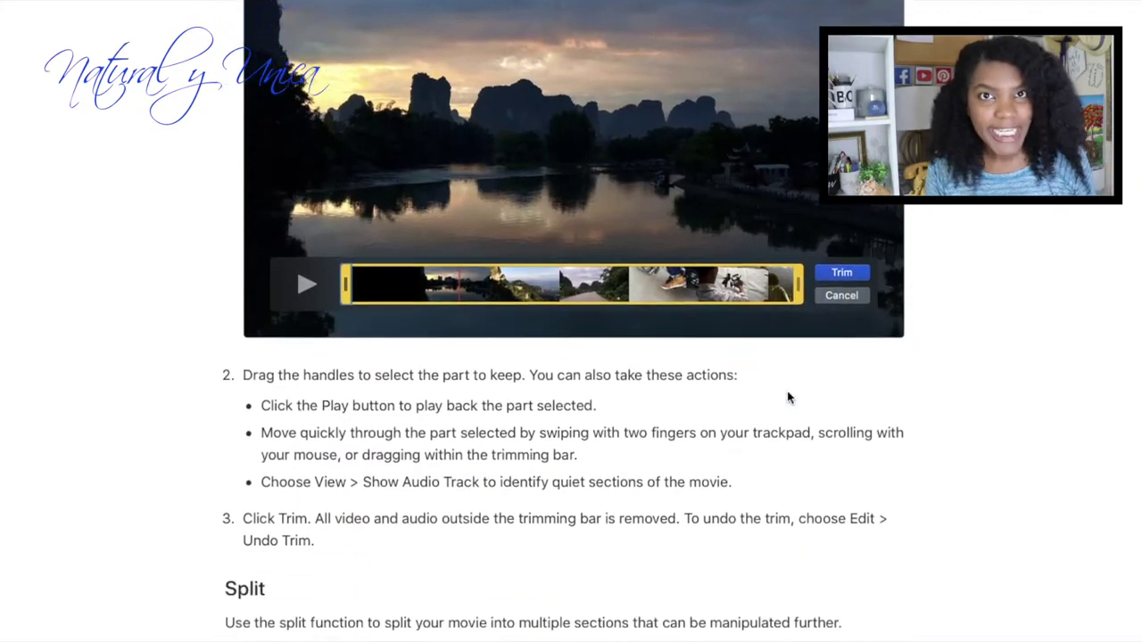
pyautogui.scroll(-10, 787, 398)
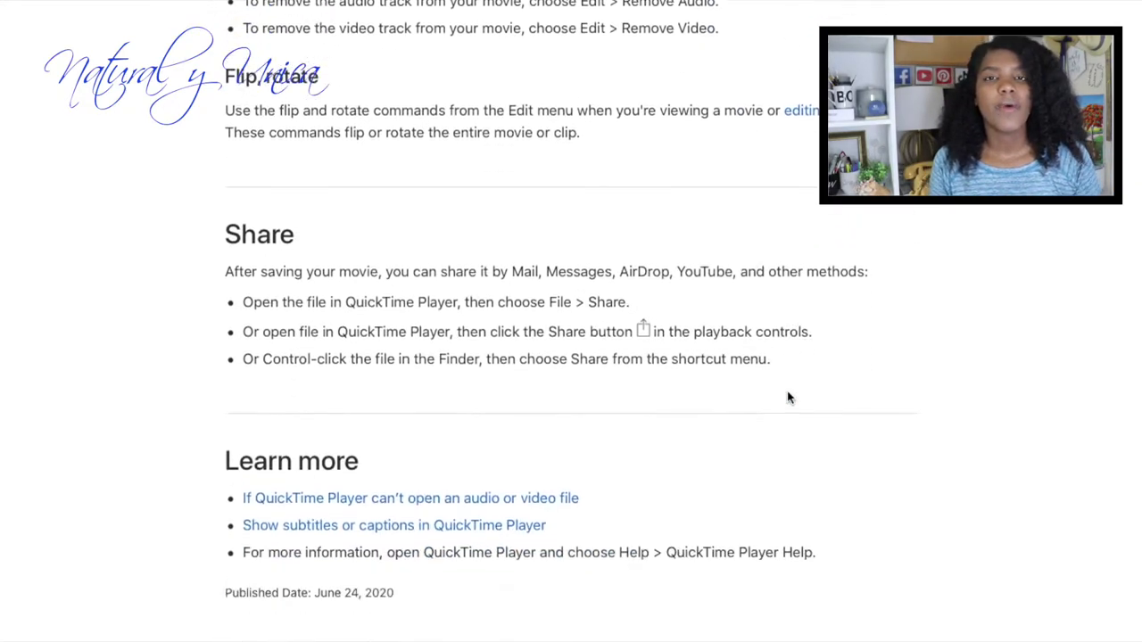
pyautogui.scroll(-10, 789, 398)
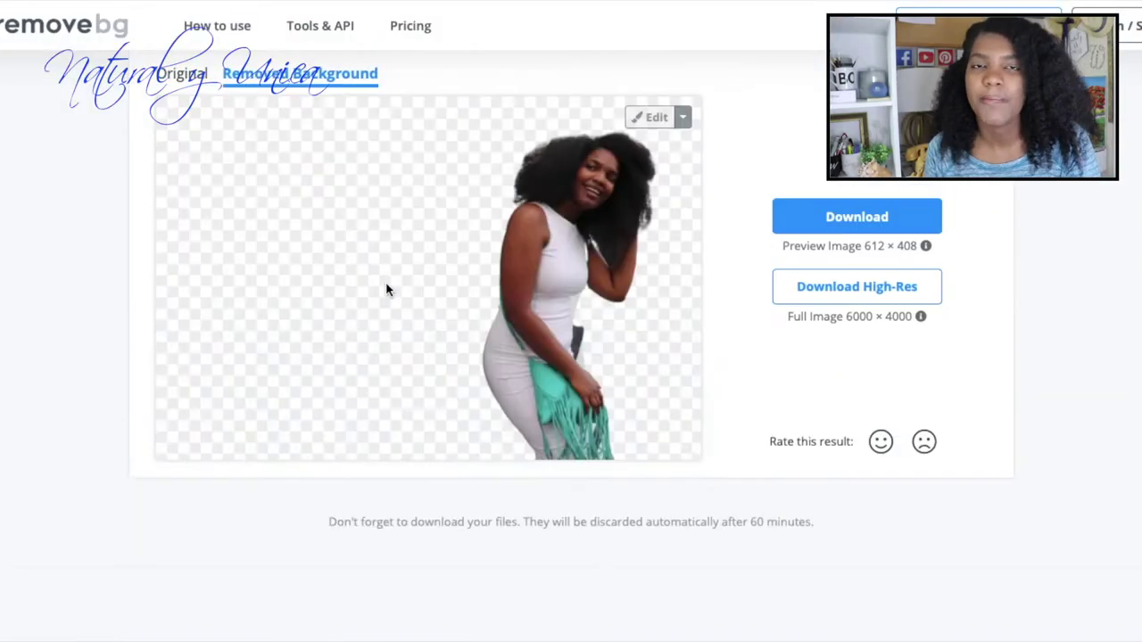
# Download the background-free PNG of the woman's photo from remove.bg
pyautogui.click(919, 216)
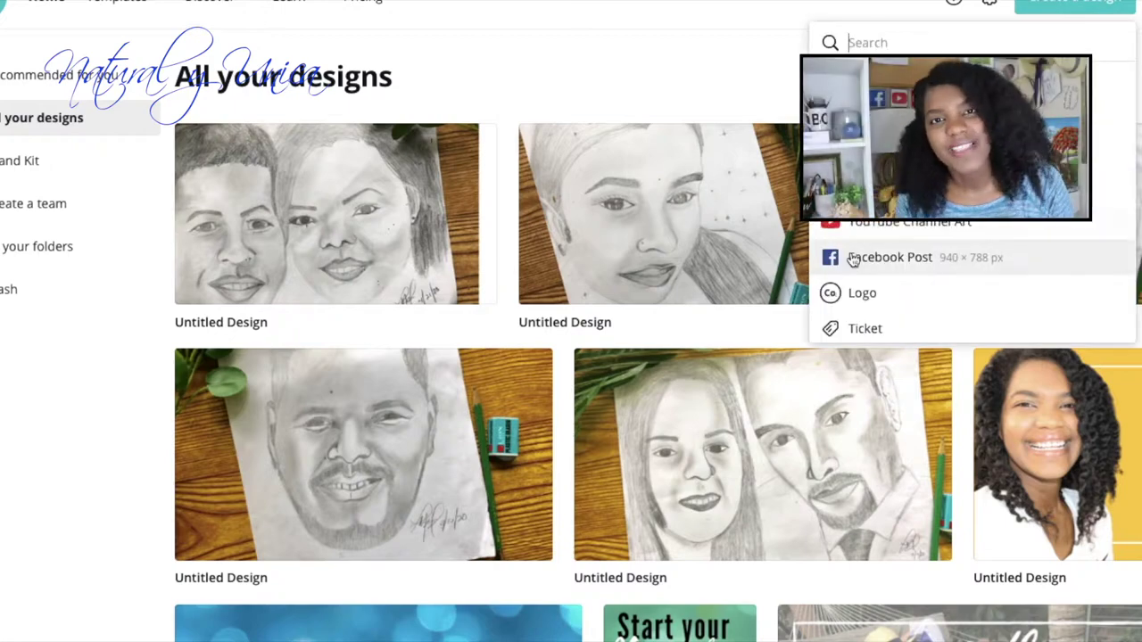
# Start a Facebook Post design and apply the green-vine wood background
pyautogui.click(852, 258)
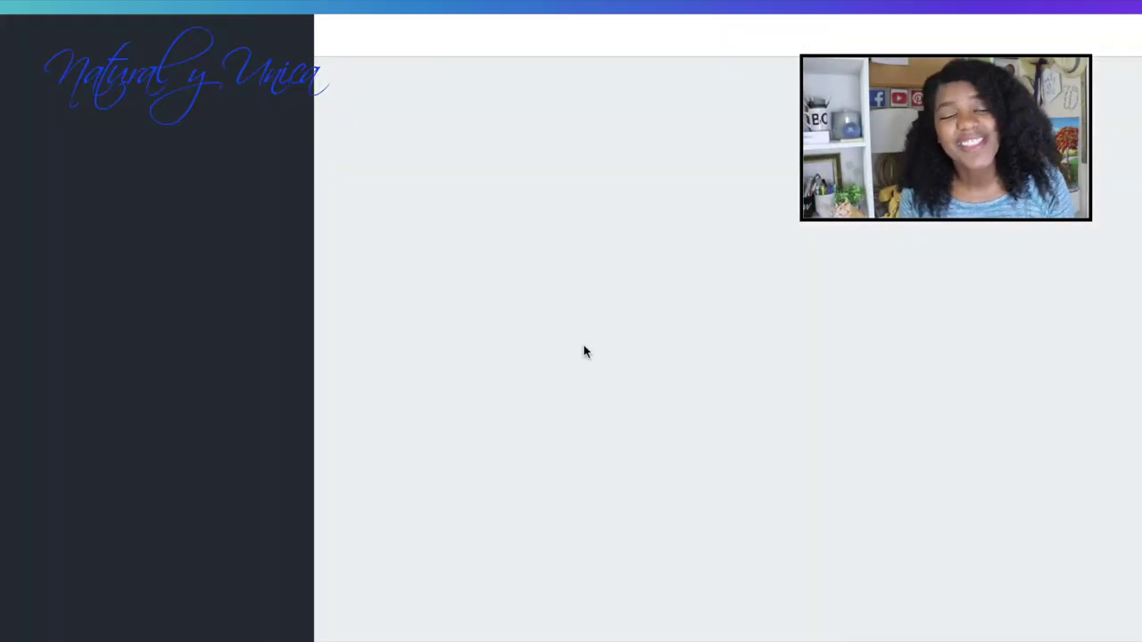
pyautogui.click(2, 392)
pyautogui.scroll(-10, 81, 392)
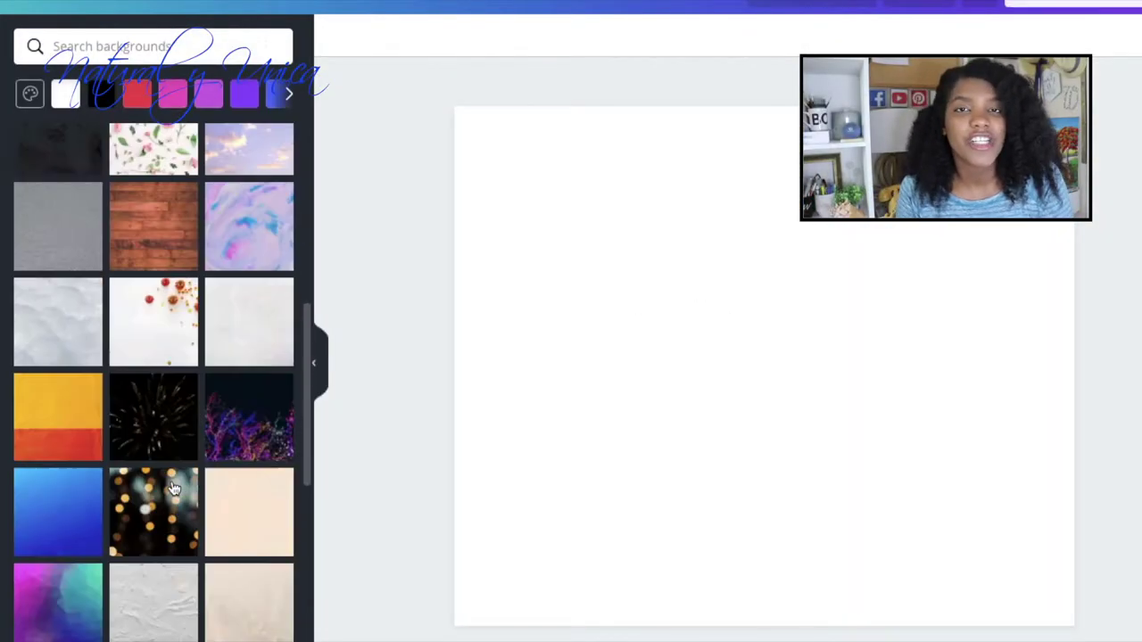
pyautogui.click(64, 284)
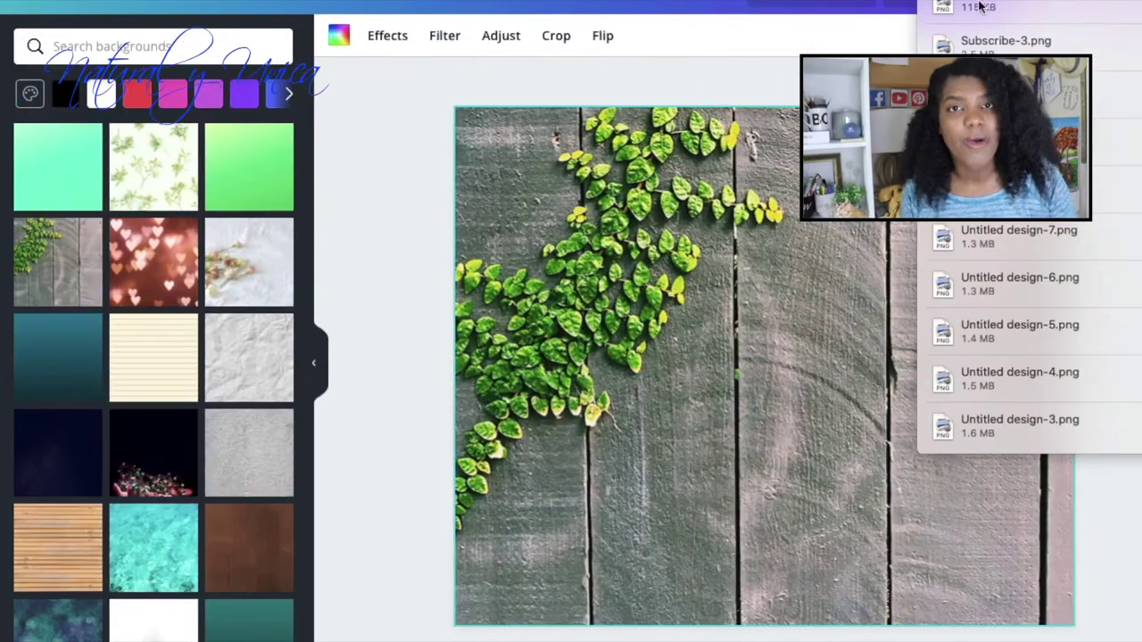
# Place and enlarge the woman cut-out, then delete and restore the vine wood background
pyautogui.moveTo(980, 7); pyautogui.dragTo(697, 339)
pyautogui.moveTo(943, 245); pyautogui.dragTo(1129, 88)
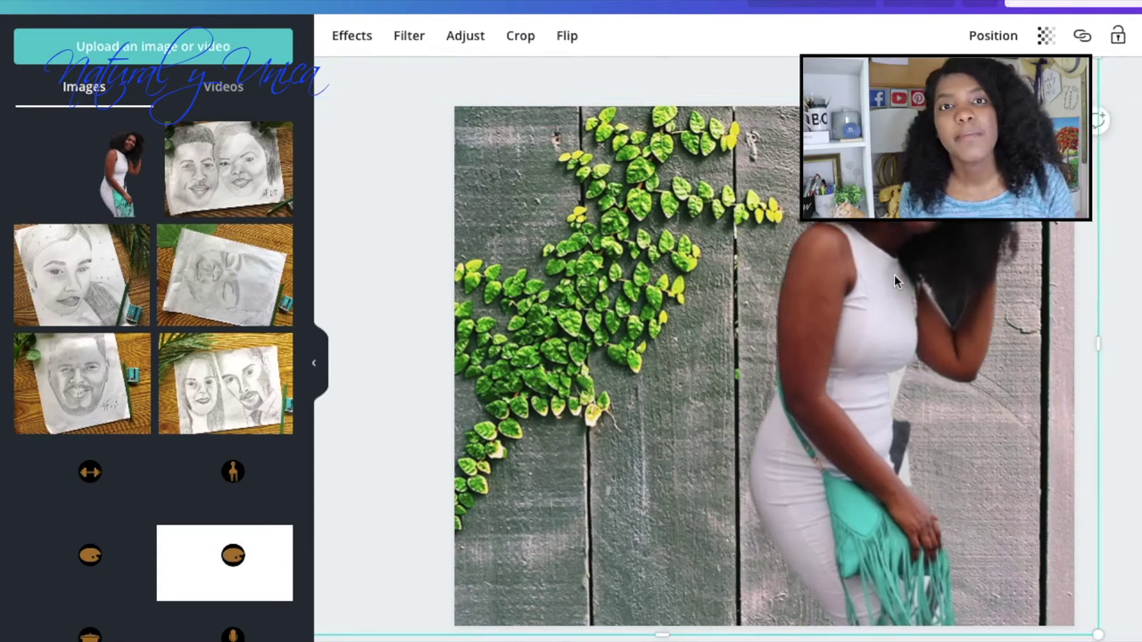
pyautogui.press('Delete')
pyautogui.hotkey('ctrl', 'z')
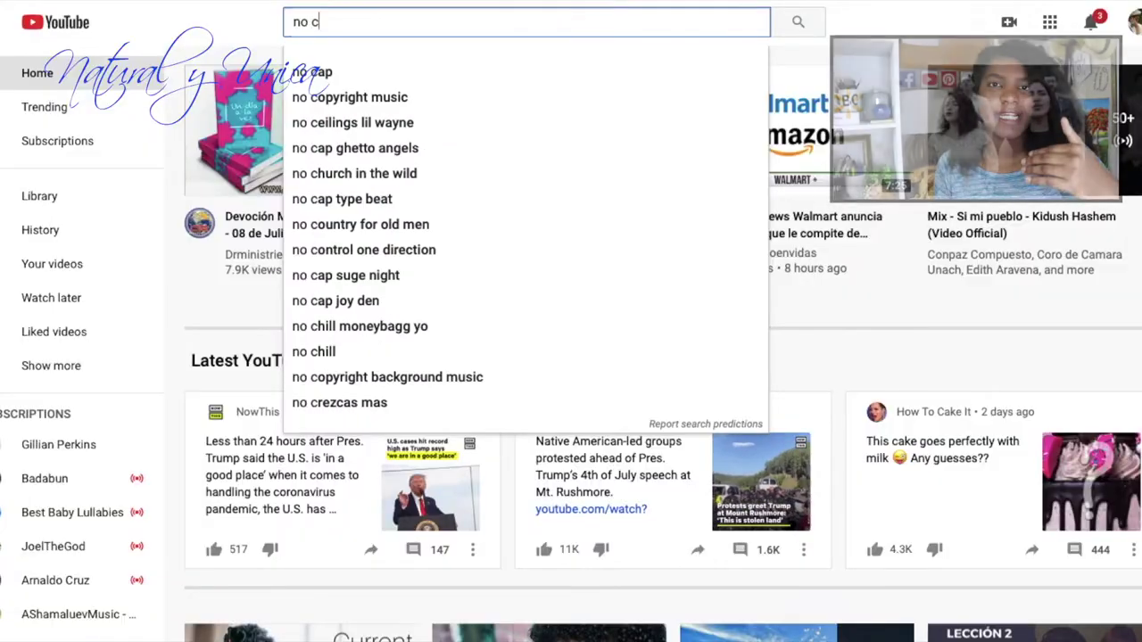
# Search YouTube for 'no copyright music'
pyautogui.write('opy right')
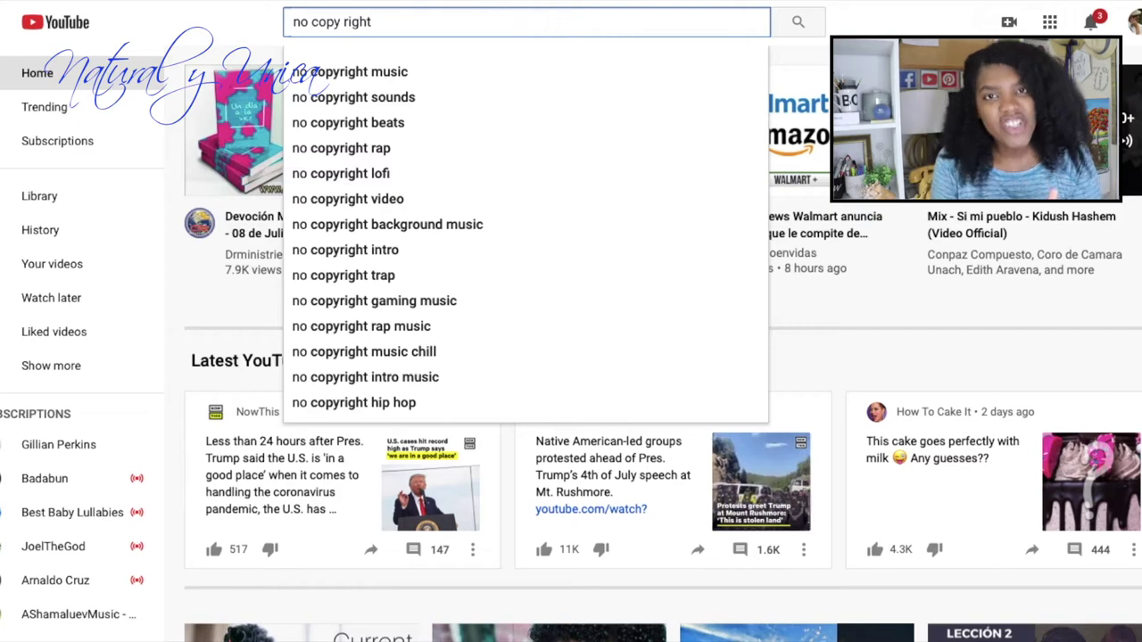
pyautogui.press('Down')
pyautogui.press('Escape')
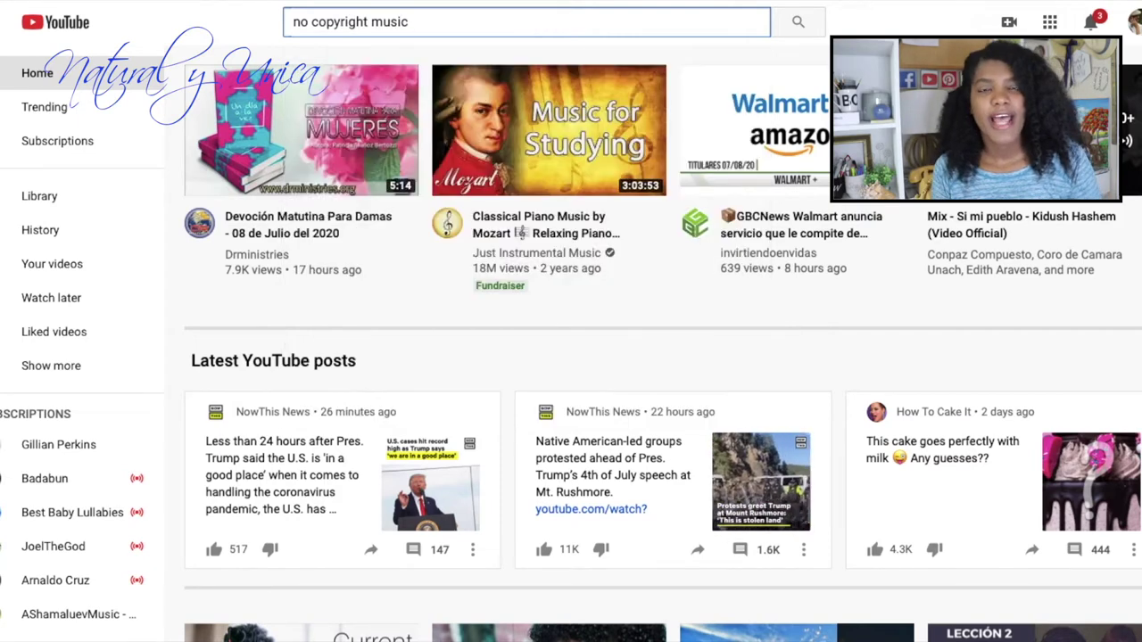
pyautogui.press('Return')
# Open the Last Summer - Ikson video, highlight its title and expand the full description
pyautogui.scroll(-4, 387, 383)
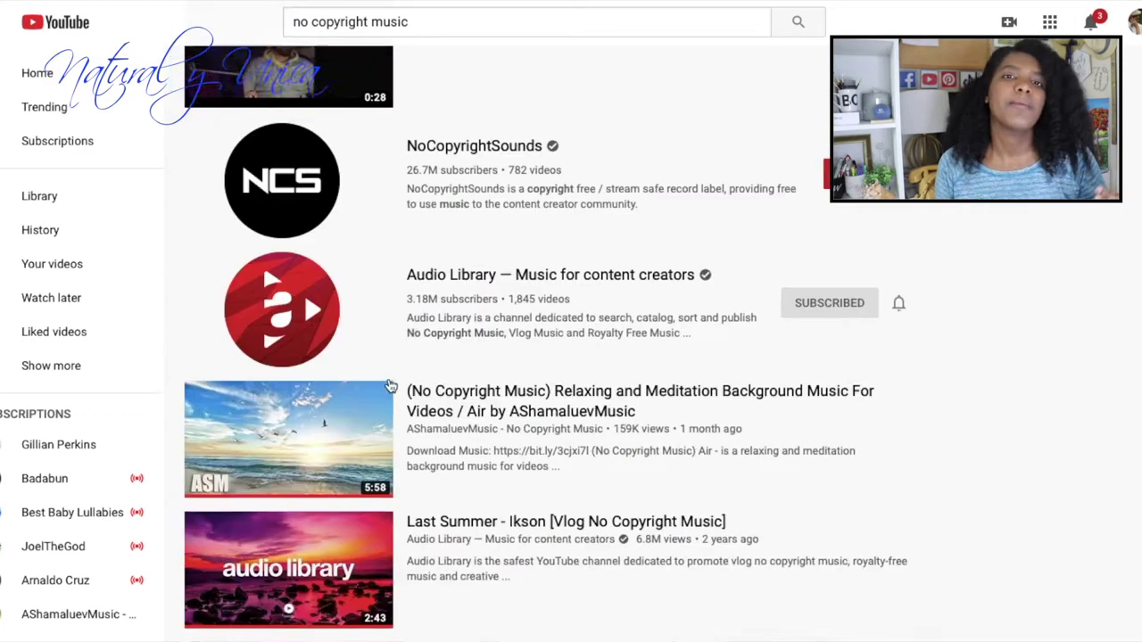
pyautogui.scroll(-1, 309, 333)
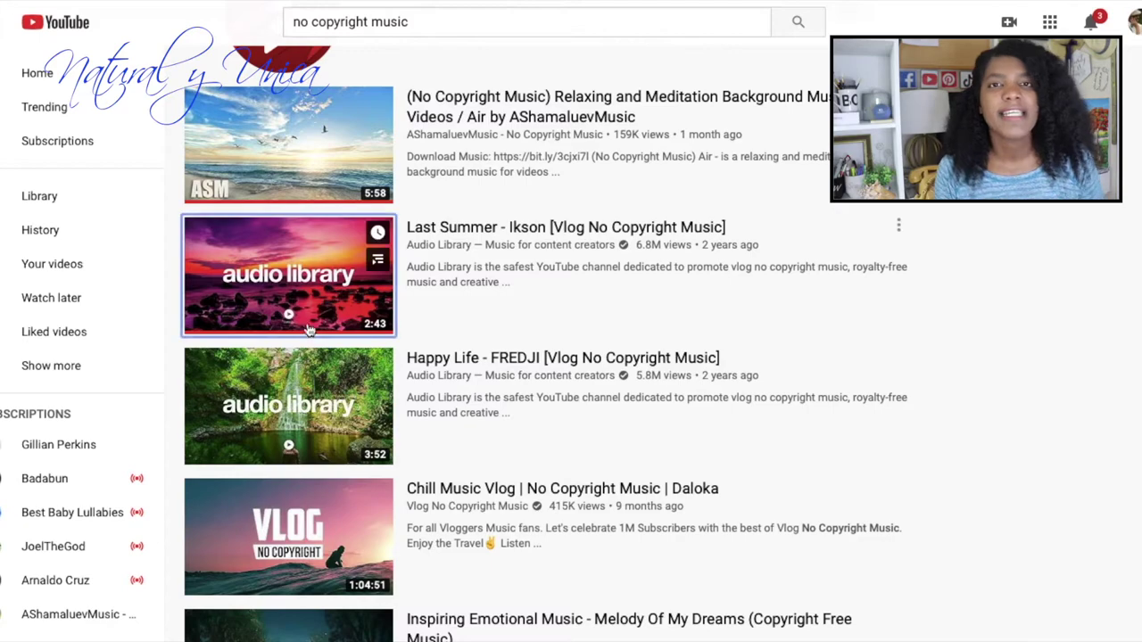
pyautogui.click(301, 281)
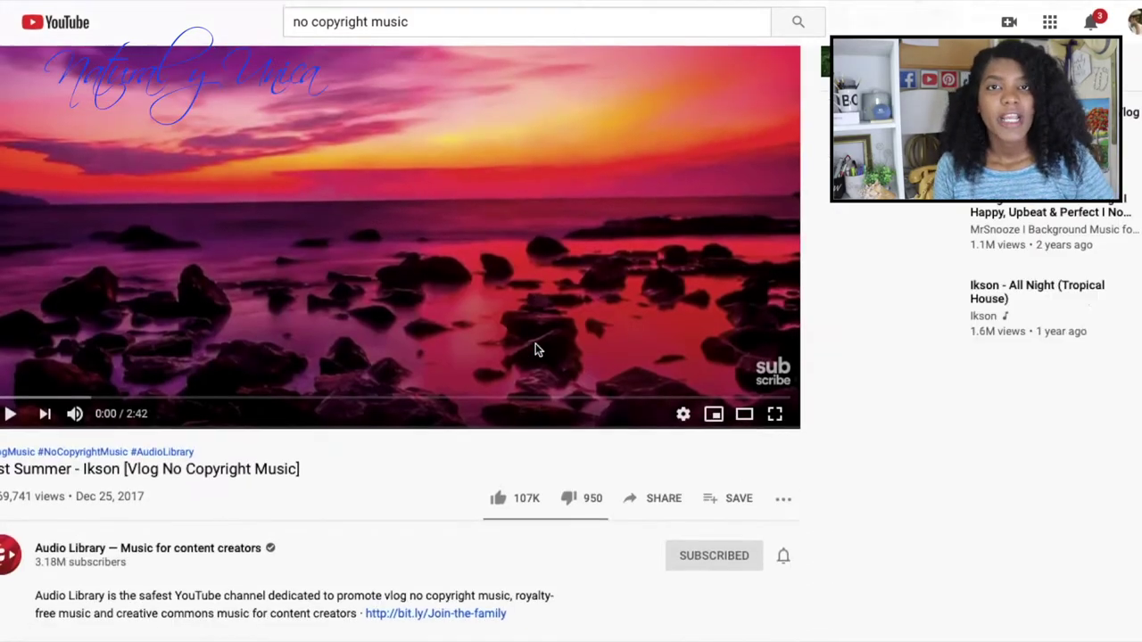
pyautogui.scroll(-2, 535, 347)
pyautogui.scroll(3, 536, 350)
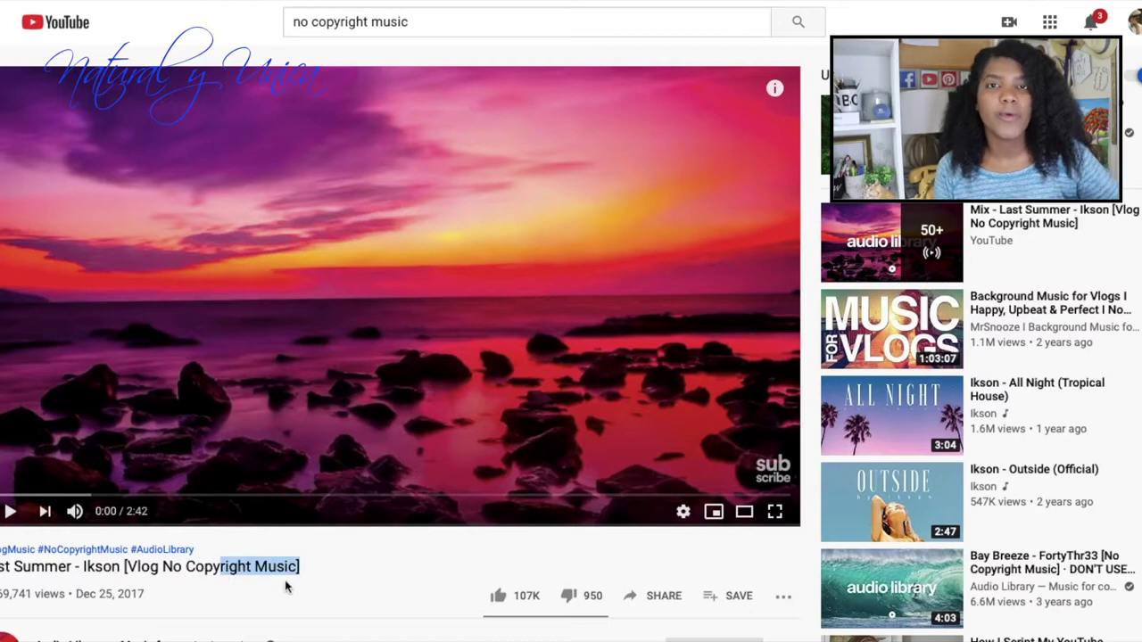
pyautogui.moveTo(18, 570); pyautogui.dragTo(268, 515)
pyautogui.click(314, 598)
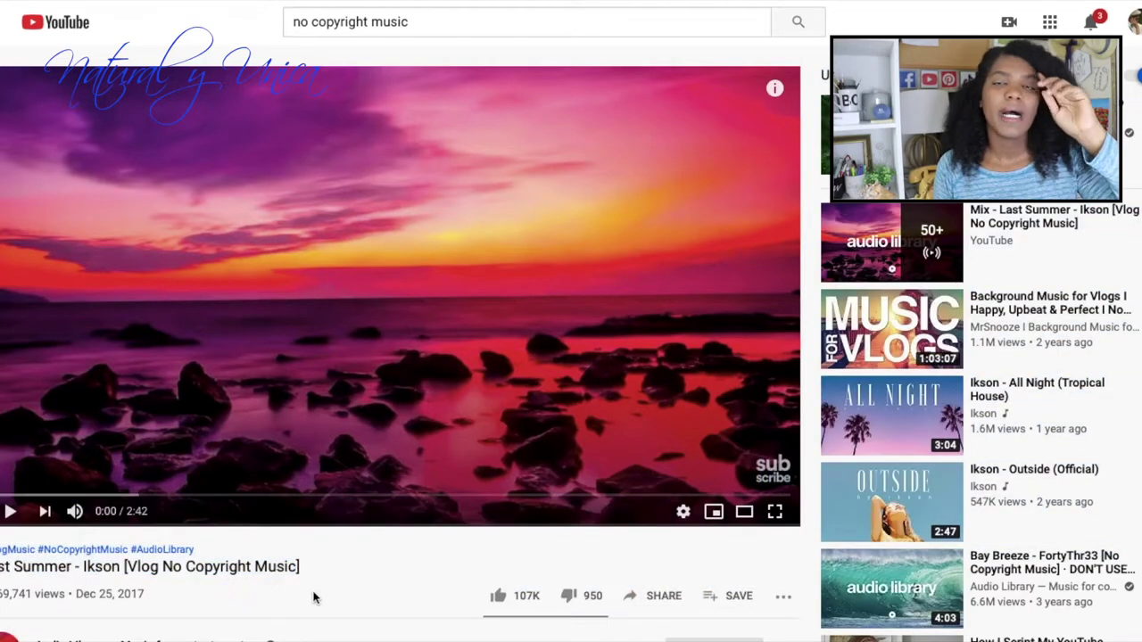
pyautogui.moveTo(303, 566); pyautogui.dragTo(59, 575)
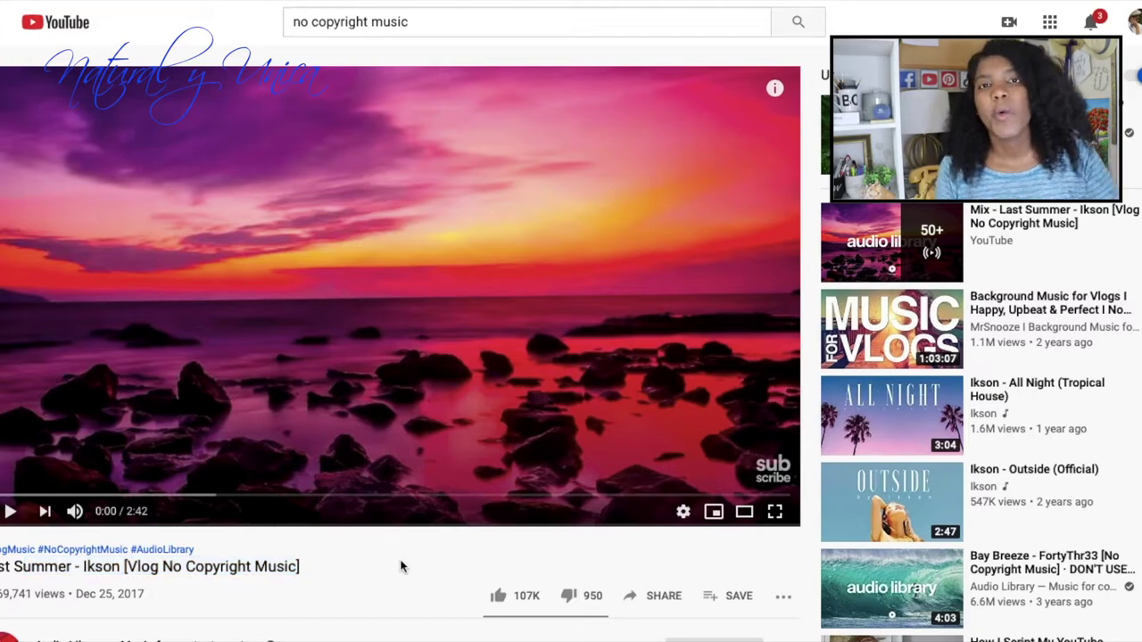
pyautogui.scroll(-4, 401, 567)
pyautogui.click(66, 438)
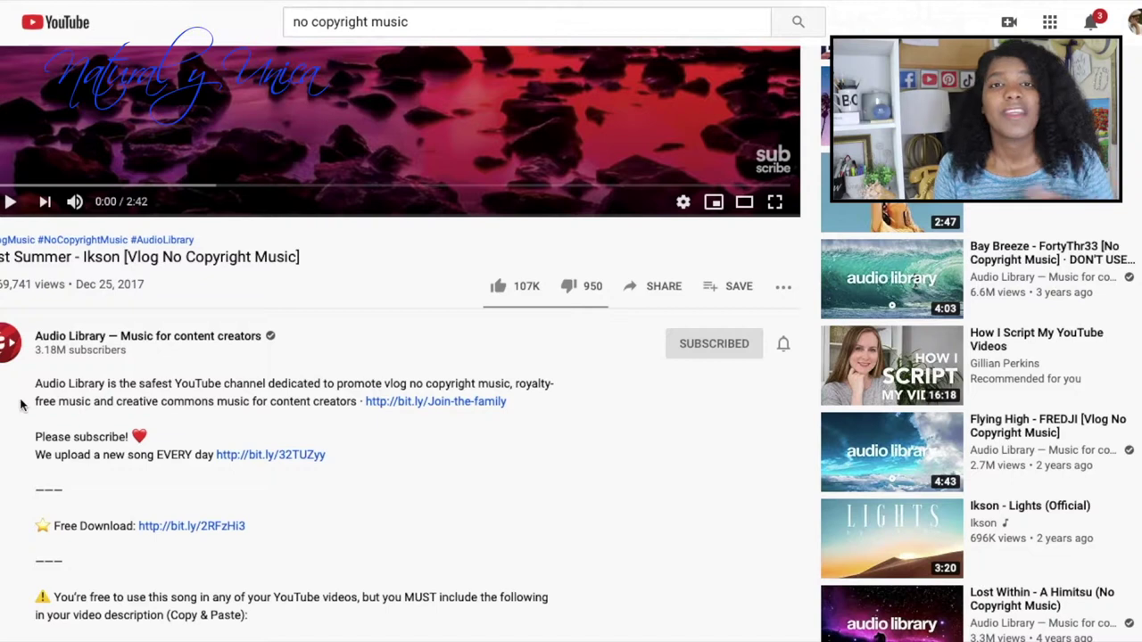